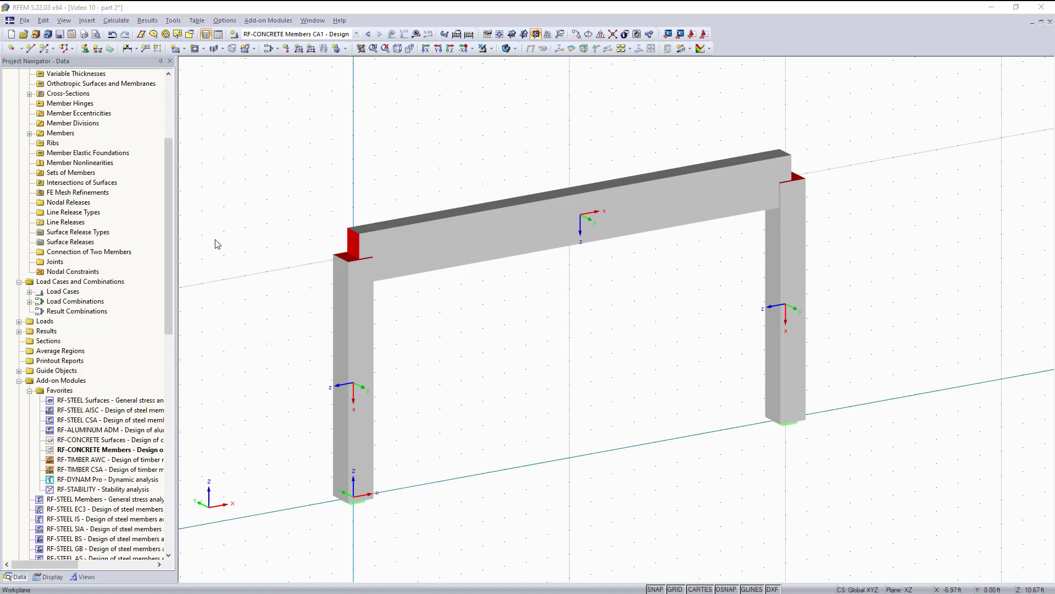
- Open the RF-CONCRETE Members design module and run the reinforcement calculation for case CA1
{"action": "left_click", "coordinate": [268, 20]}
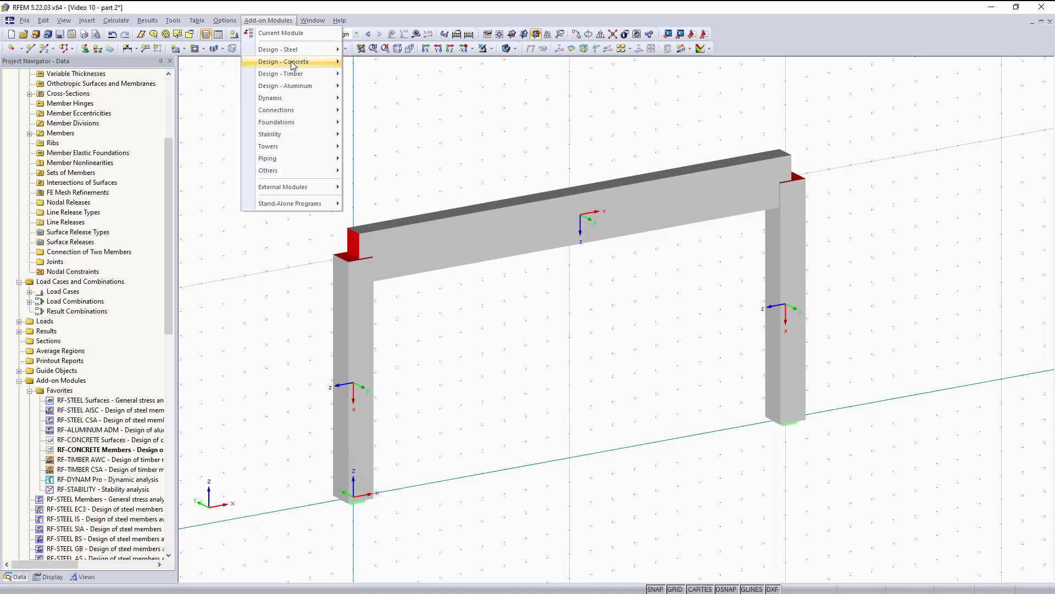
{"action": "mouse_move", "coordinate": [288, 61]}
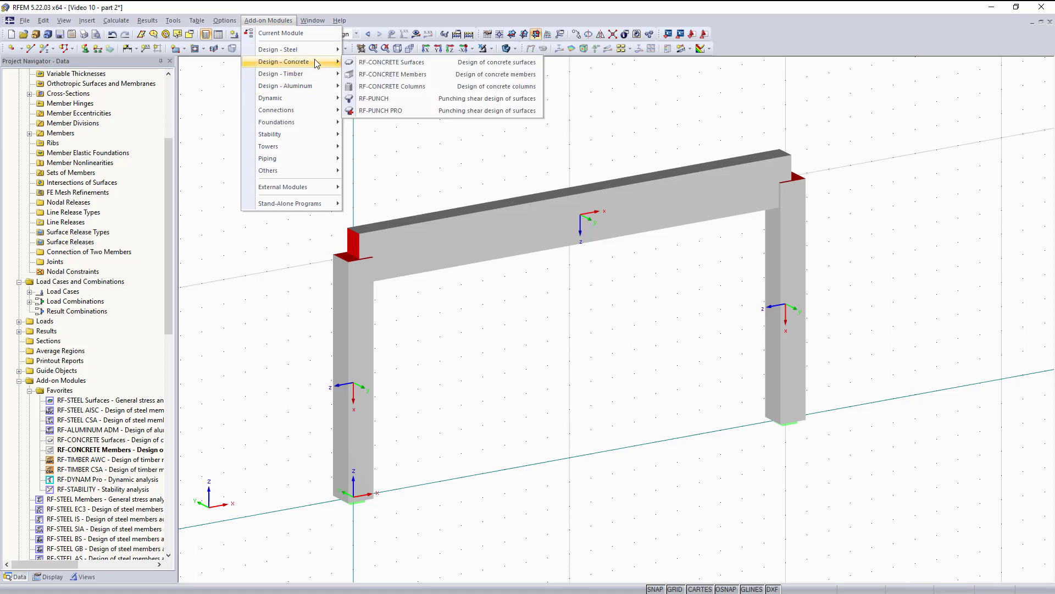
{"action": "left_click", "coordinate": [401, 75]}
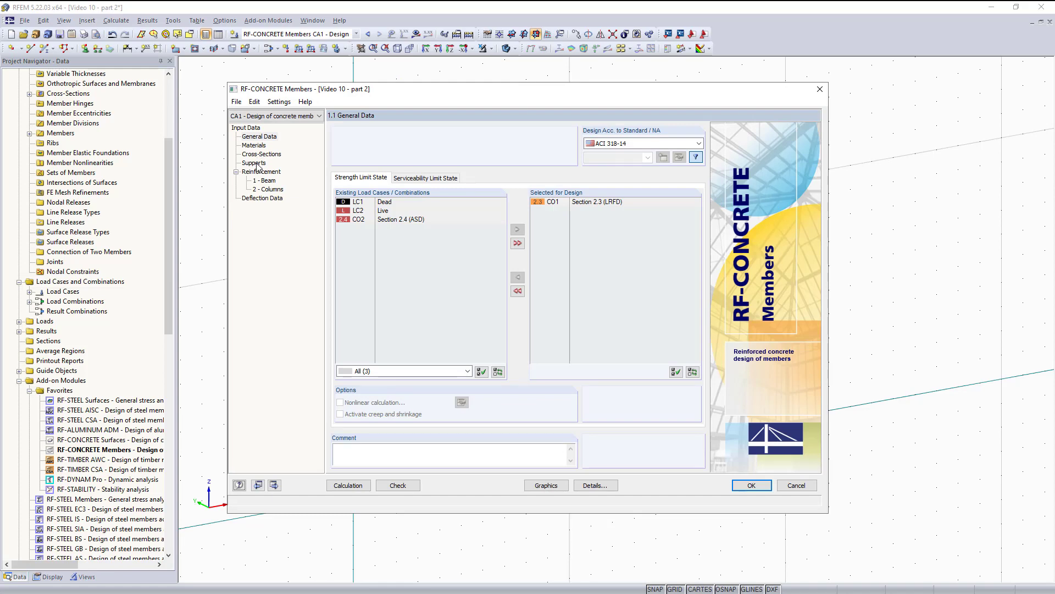
{"action": "left_click", "coordinate": [347, 492]}
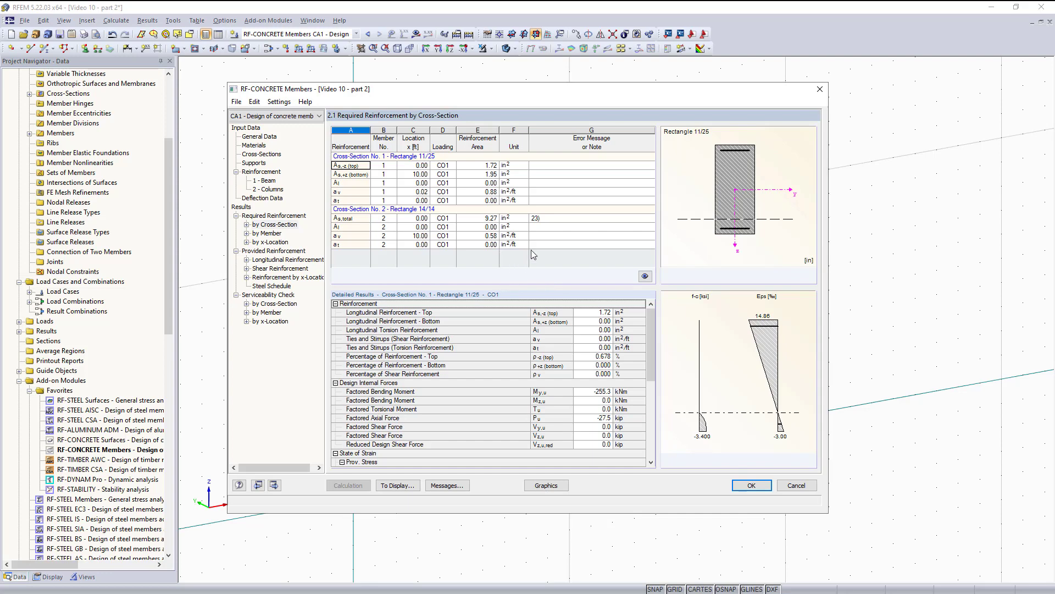
- Compare the required reinforcement results by member and by cross-section, checking the beam and column groups
{"action": "left_click", "coordinate": [269, 233]}
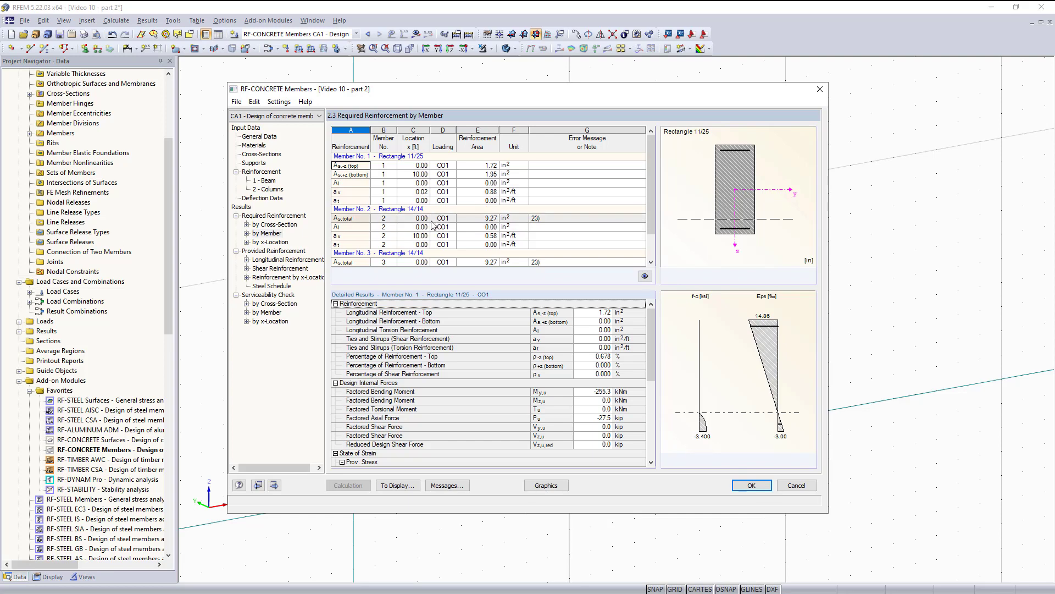
{"action": "left_click", "coordinate": [270, 225]}
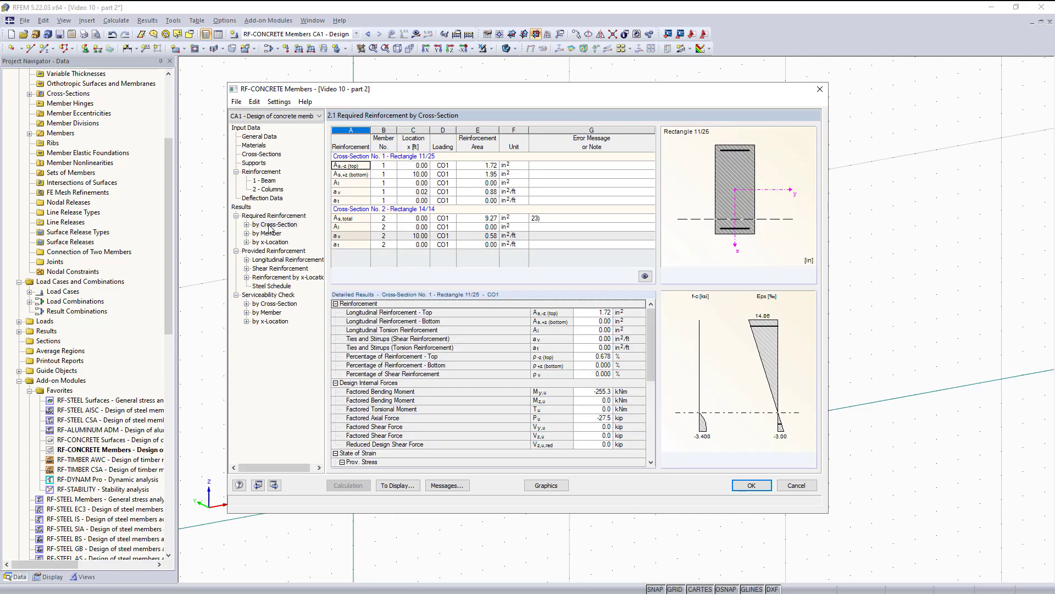
{"action": "left_click", "coordinate": [270, 234]}
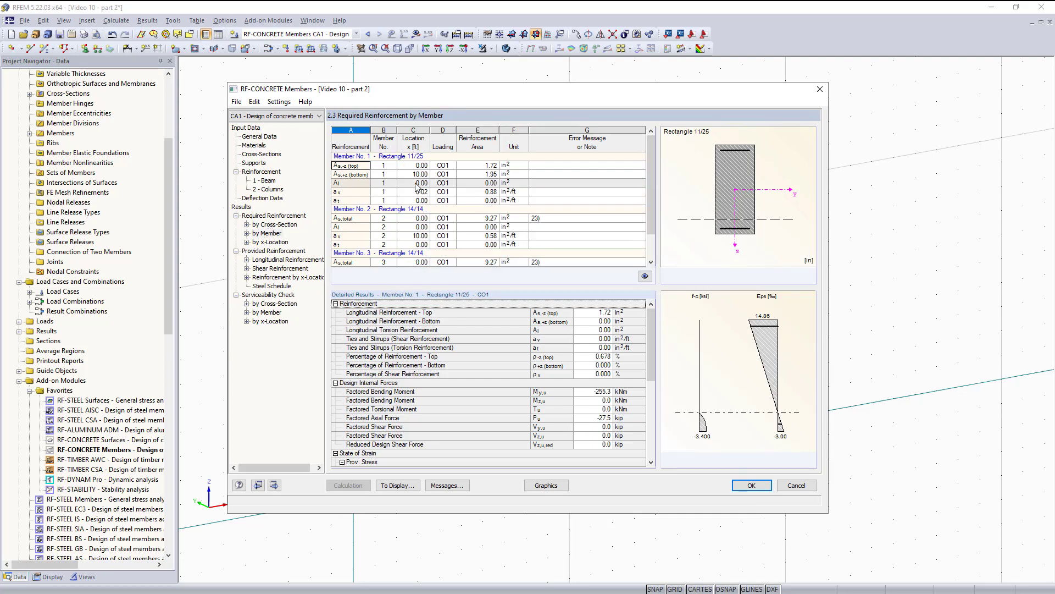
{"action": "left_click", "coordinate": [369, 210]}
{"action": "left_click", "coordinate": [363, 157]}
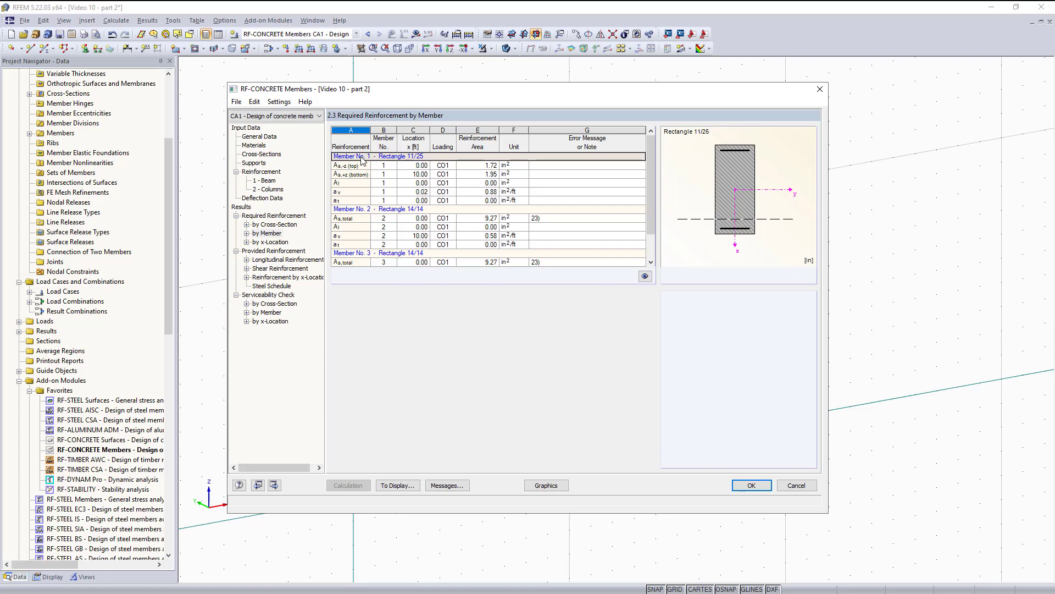
- Move the results dialog clear of the frame and locate the beam's shear reinforcement result in the model
{"action": "left_click_drag", "start_coordinate": [427, 91], "coordinate": [468, 416]}
{"action": "left_click", "coordinate": [450, 519]}
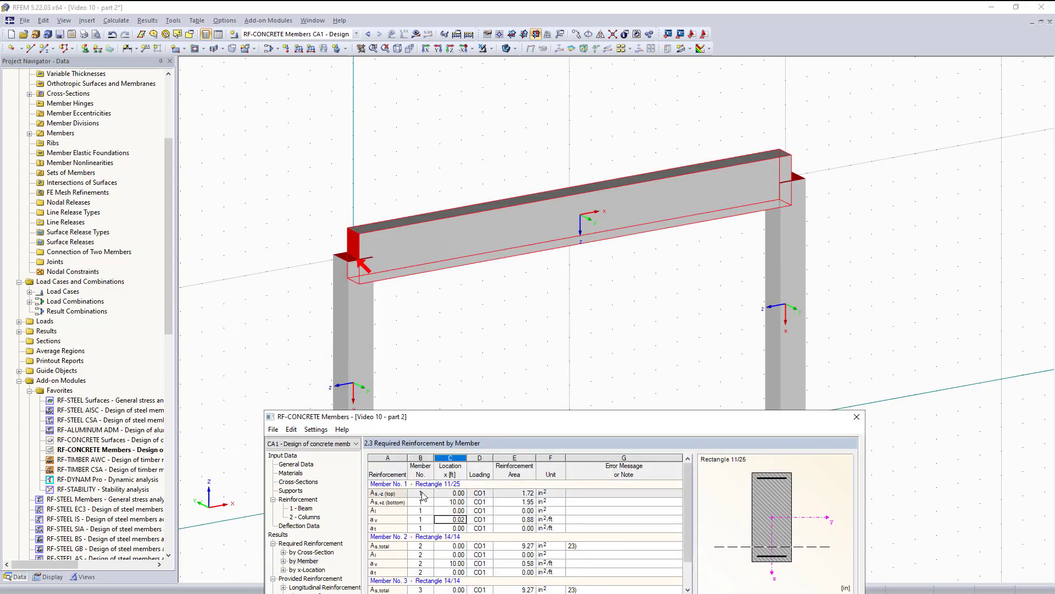
{"action": "left_click", "coordinate": [421, 519]}
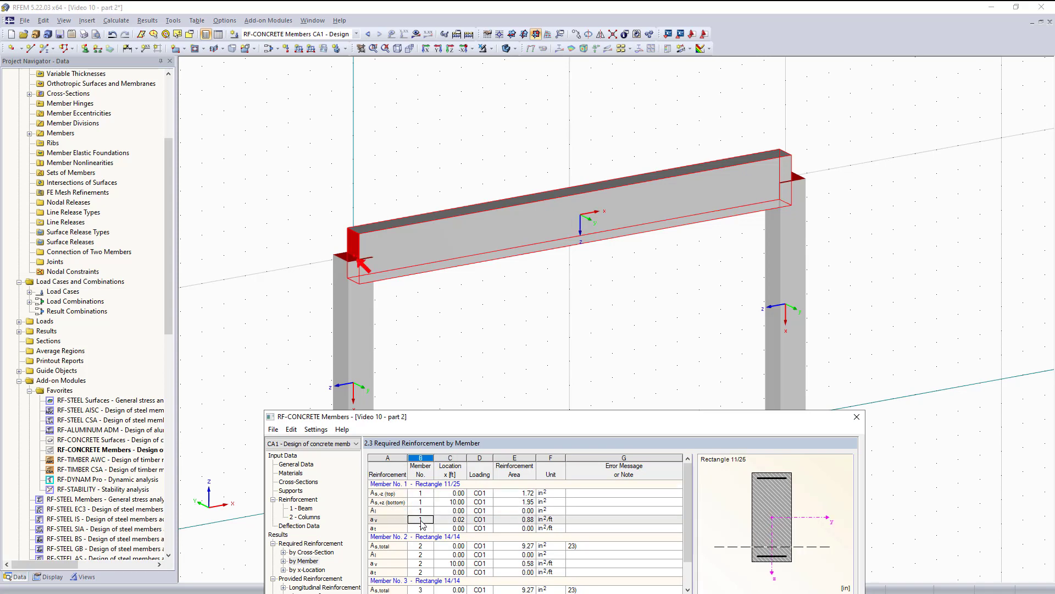
{"action": "left_click_drag", "start_coordinate": [465, 417], "coordinate": [460, 140]}
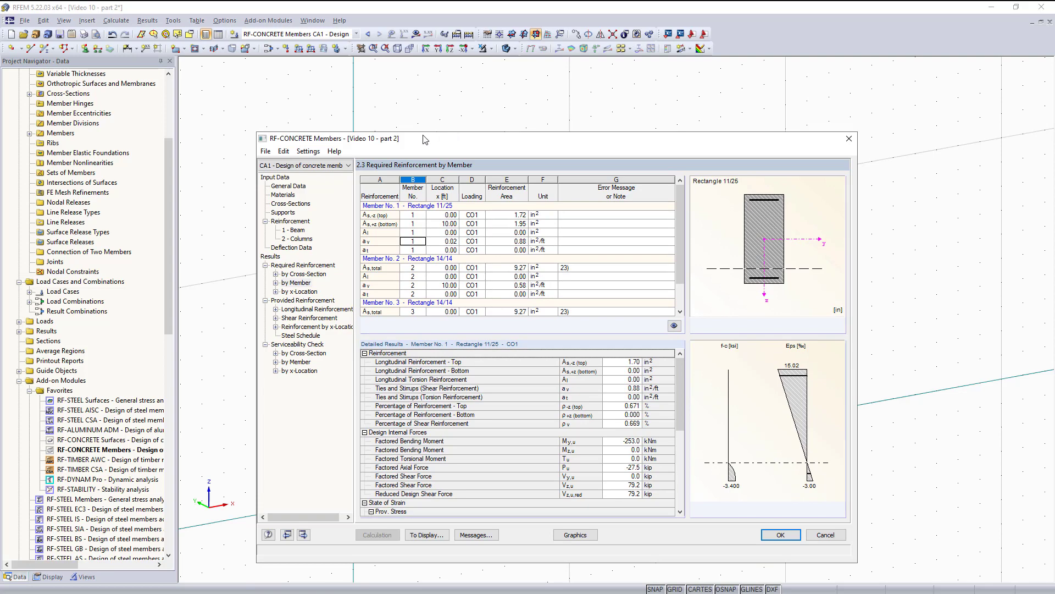
- Examine the beam's required bottom and shear reinforcement together with the detailed results
{"action": "left_click", "coordinate": [414, 206]}
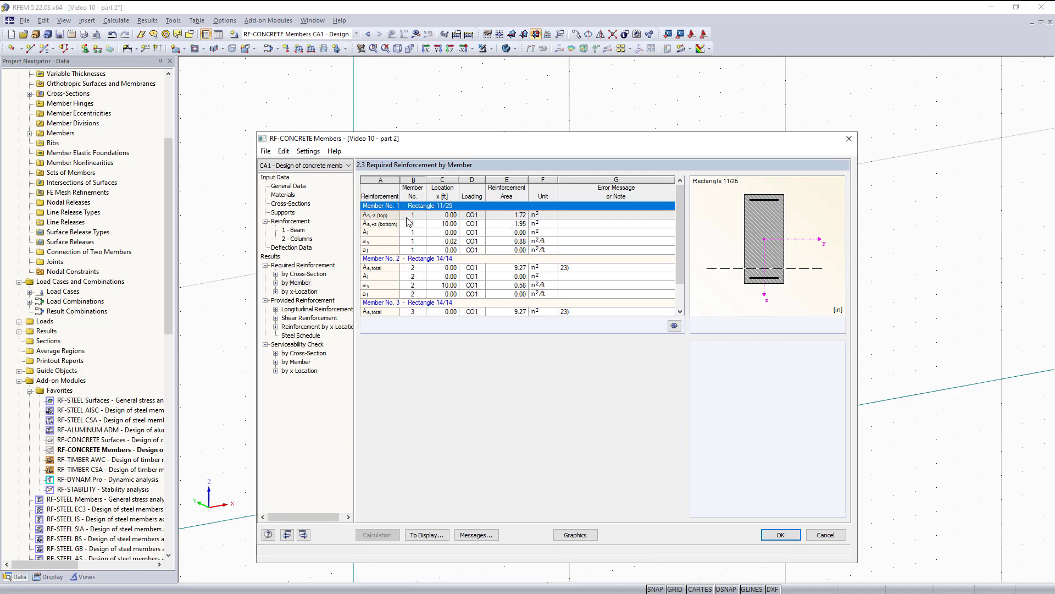
{"action": "left_click", "coordinate": [416, 223]}
{"action": "left_click", "coordinate": [397, 241]}
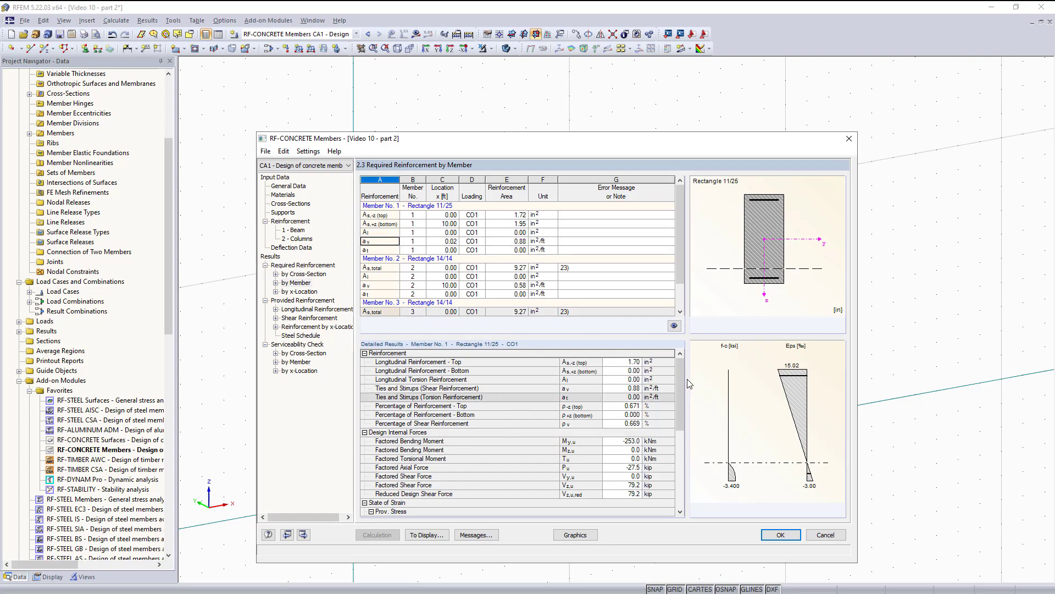
{"action": "mouse_move", "coordinate": [681, 376]}
{"action": "left_mouse_down"}
{"action": "mouse_move", "coordinate": [673, 468]}
{"action": "mouse_move", "coordinate": [677, 367]}
{"action": "left_mouse_up"}
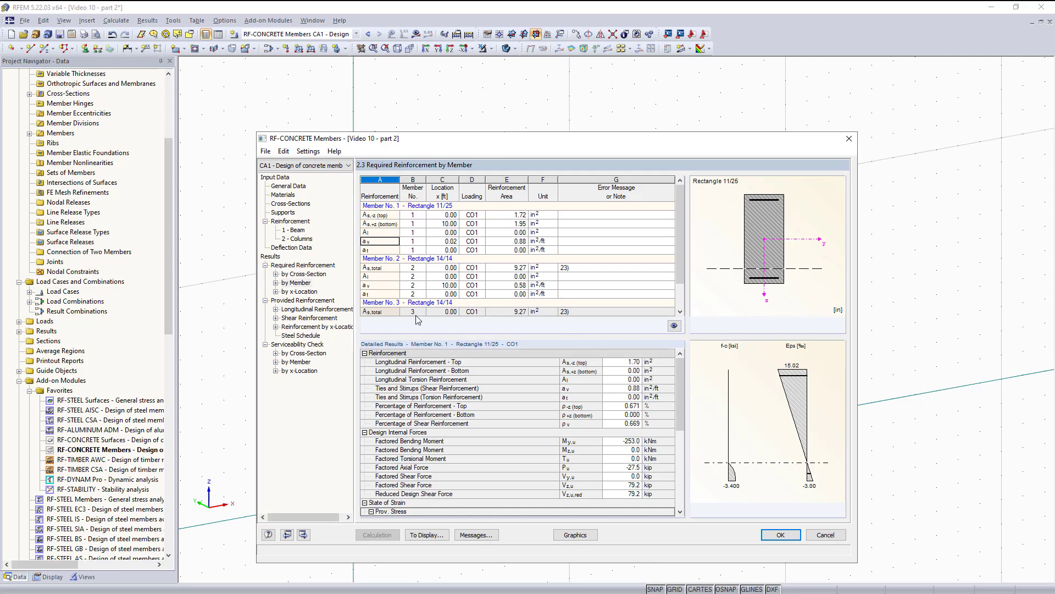
- Review the provided longitudinal reinforcement, shear reinforcement and reinforcement by x-location
{"action": "left_click", "coordinate": [311, 304]}
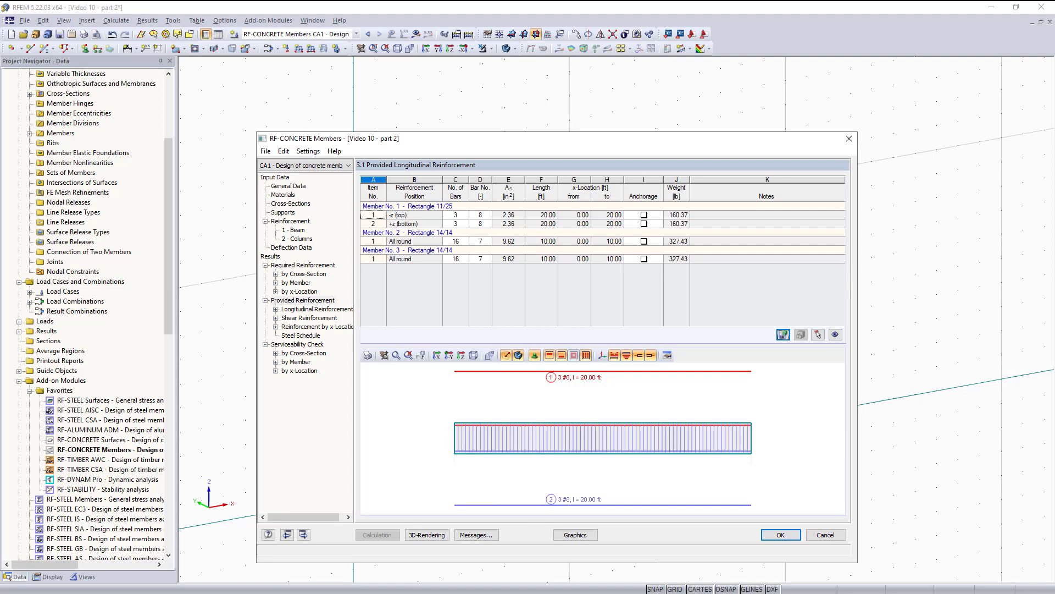
{"action": "left_click", "coordinate": [313, 319]}
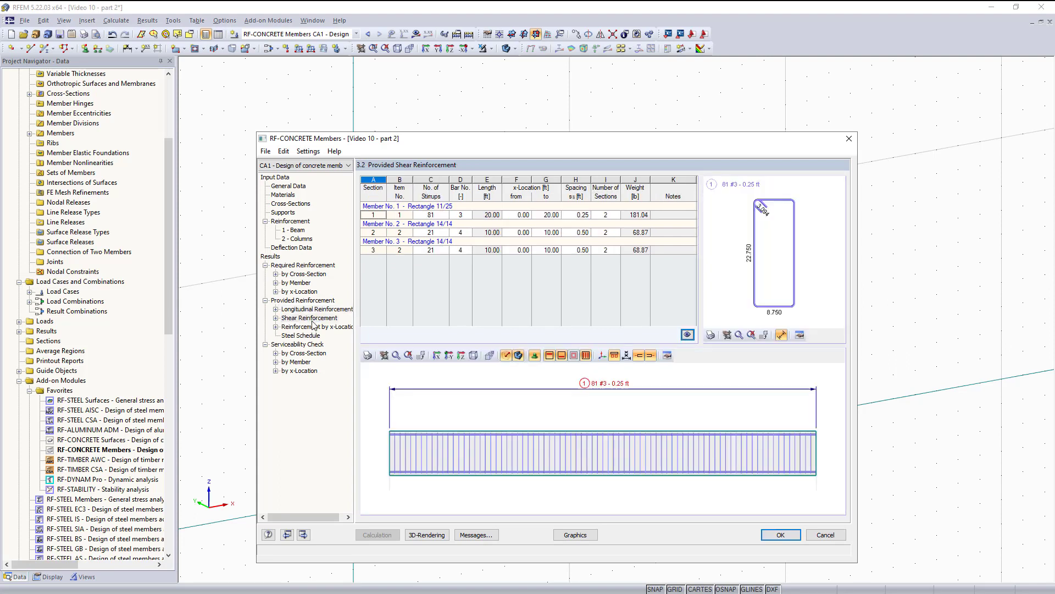
{"action": "left_click", "coordinate": [306, 327]}
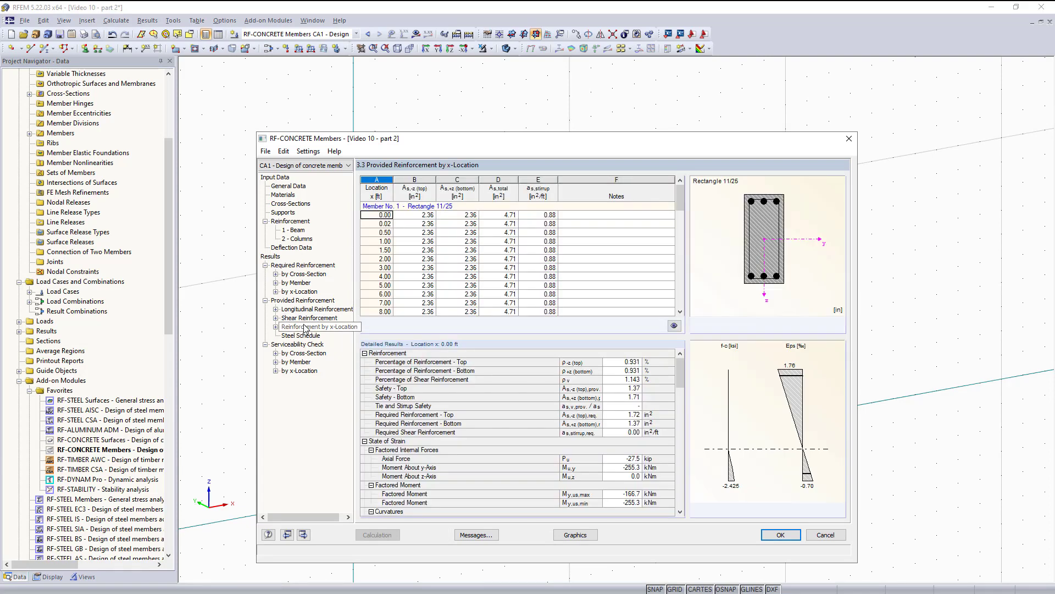
- Inspect the beam's provided longitudinal bars in a 3D view and highlight its bottom bars
{"action": "left_click", "coordinate": [309, 309]}
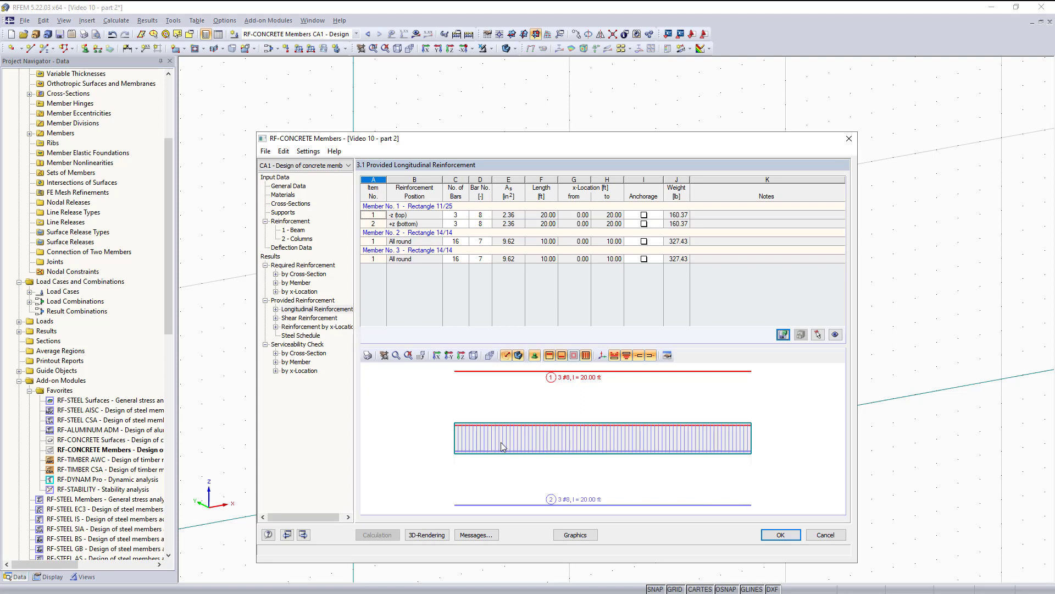
{"action": "middle_click_drag", "start_coordinate": [470, 448], "coordinate": [670, 467], "text": "ctrl"}
{"action": "scroll", "coordinate": [579, 446], "scroll_direction": "up", "scroll_amount": 6}
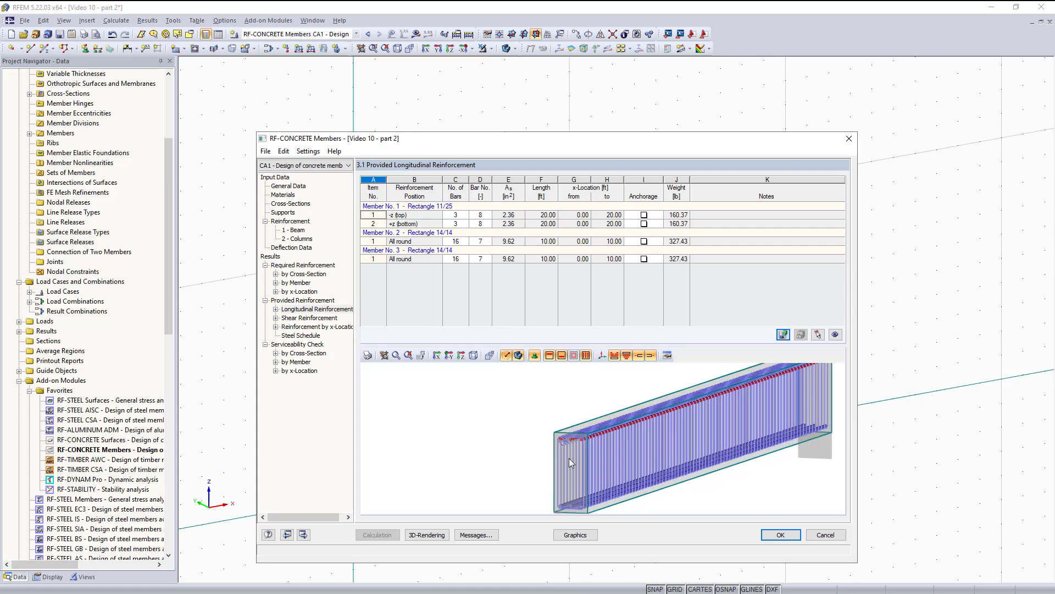
{"action": "middle_click_drag", "start_coordinate": [569, 457], "coordinate": [568, 419]}
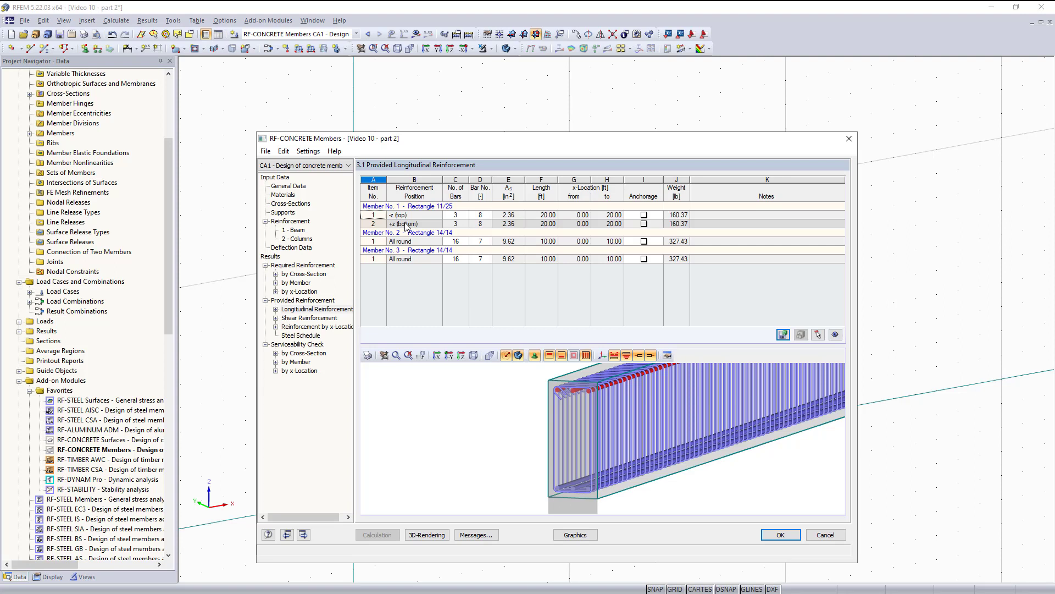
{"action": "left_click", "coordinate": [405, 224]}
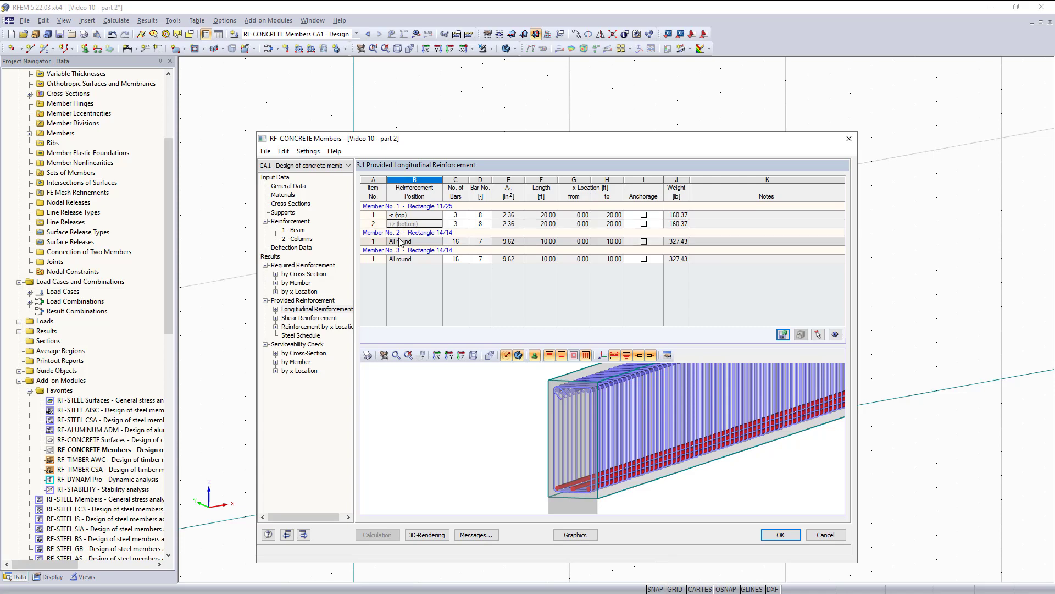
- Inspect the beam's provided stirrups in a 3D view of the shear reinforcement
{"action": "left_click", "coordinate": [307, 318]}
{"action": "middle_click_drag", "start_coordinate": [427, 436], "coordinate": [636, 457], "text": "ctrl"}
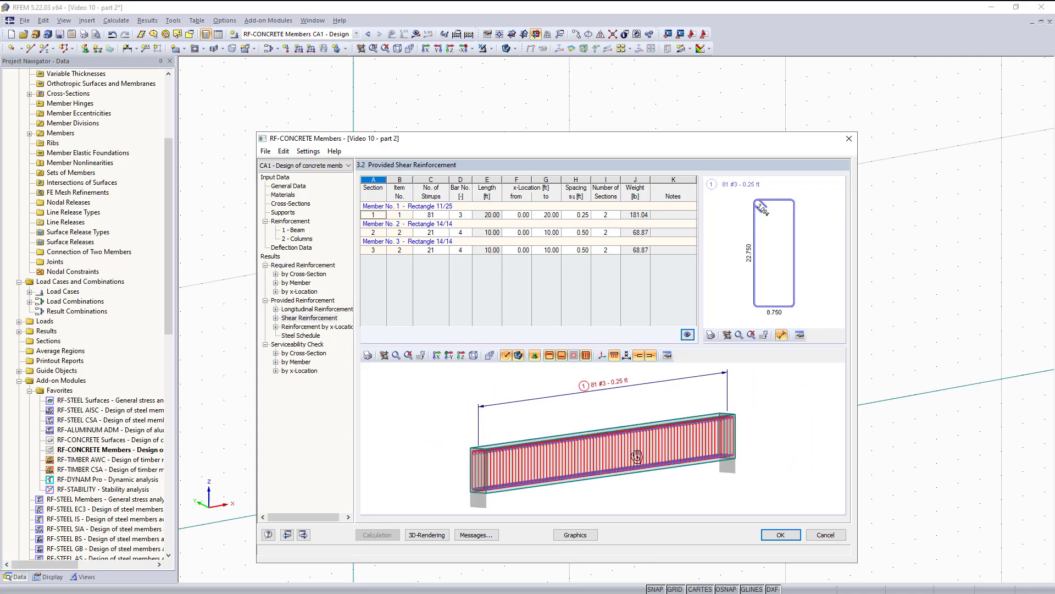
{"action": "scroll", "coordinate": [497, 473], "scroll_direction": "up", "scroll_amount": 5}
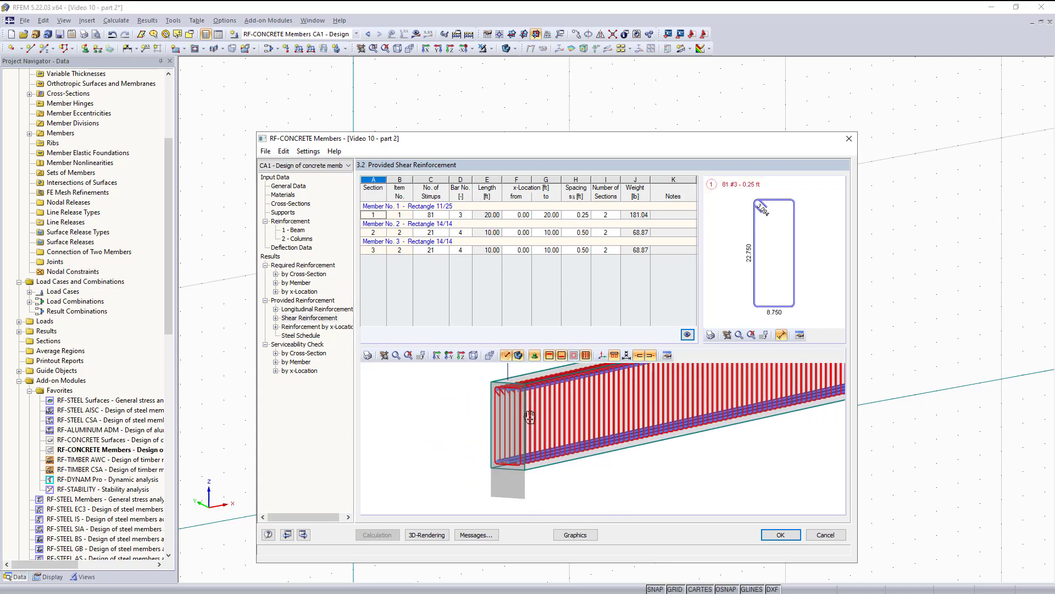
{"action": "middle_click_drag", "start_coordinate": [530, 418], "coordinate": [531, 422]}
{"action": "scroll", "coordinate": [533, 418], "scroll_direction": "down", "scroll_amount": 2}
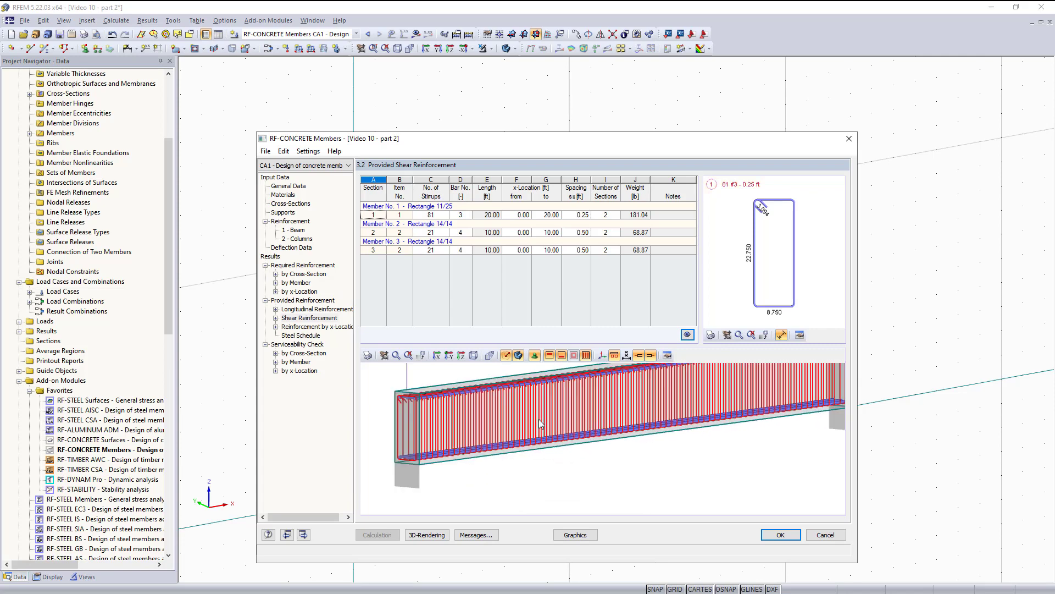
- In the 3D rendering of member 2, set the stirrups to bar No. 5 with 0.63 ft spacing and close the rendering
{"action": "left_click", "coordinate": [431, 232]}
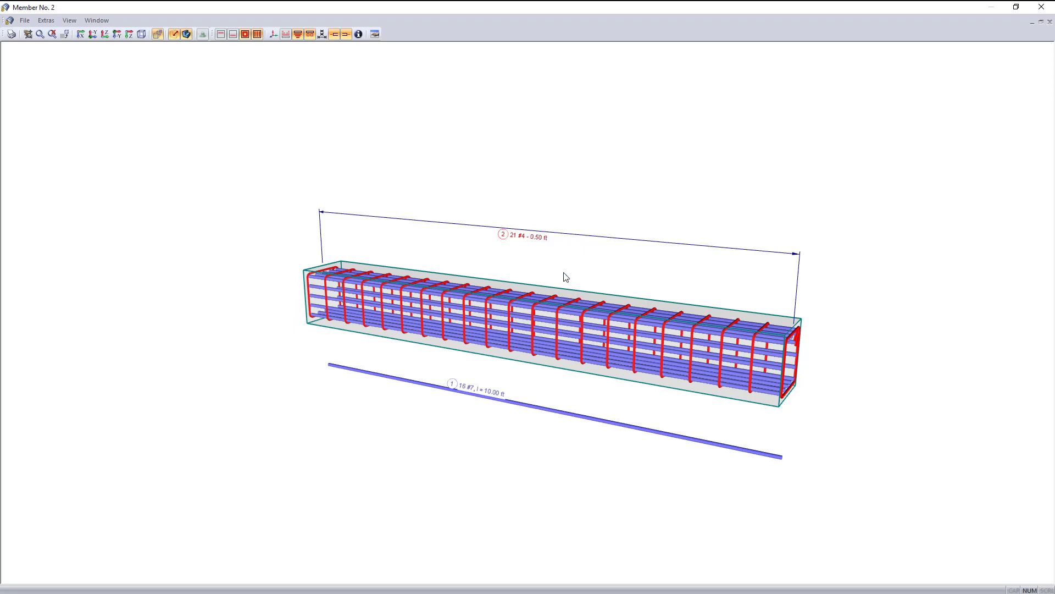
{"action": "double_click", "coordinate": [525, 238]}
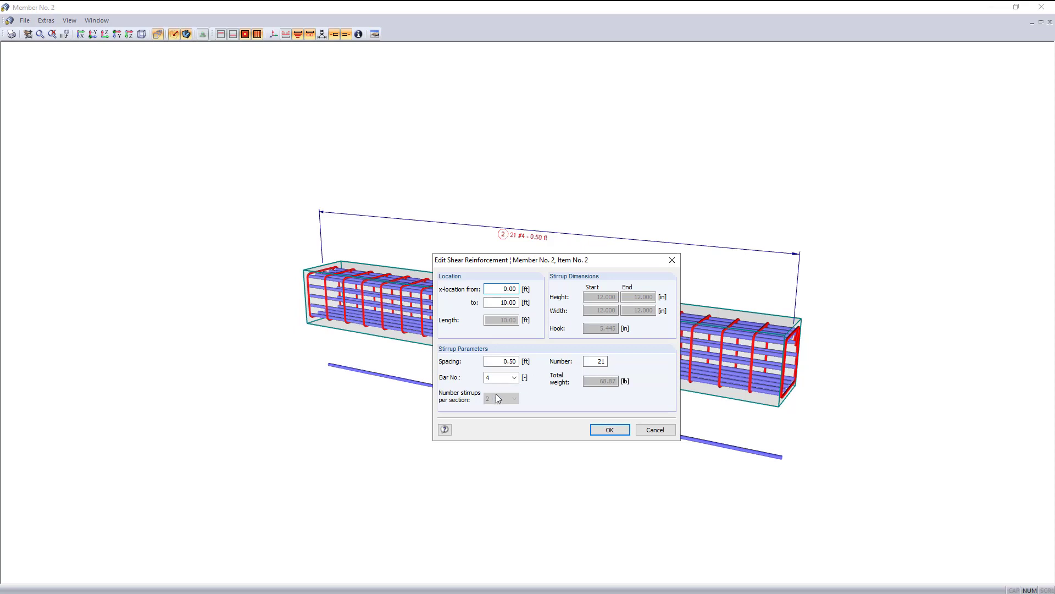
{"action": "left_click", "coordinate": [515, 377]}
{"action": "left_click", "coordinate": [513, 415]}
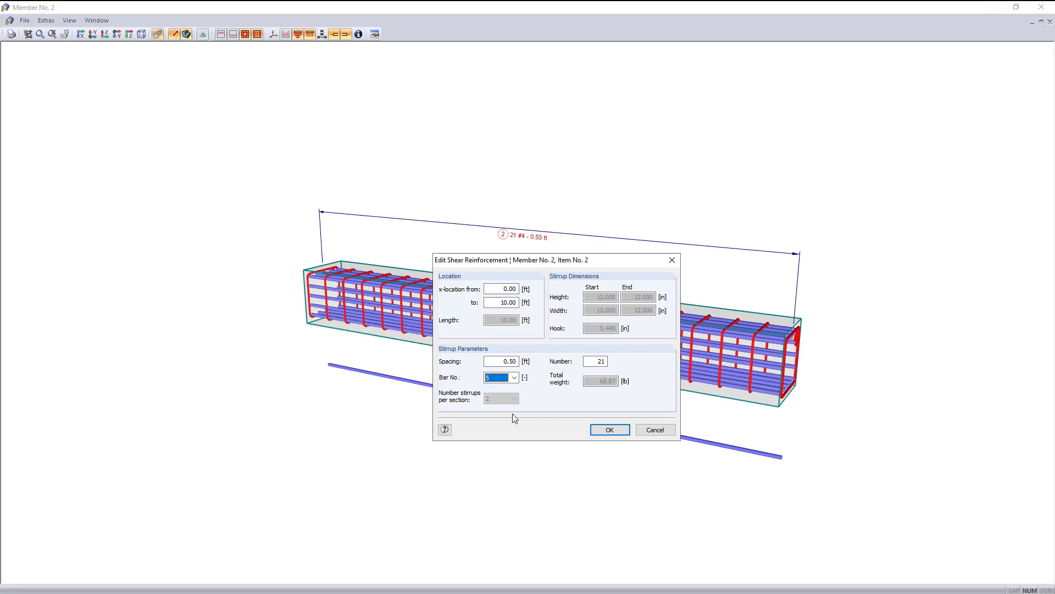
{"action": "left_click", "coordinate": [503, 361]}
{"action": "type", "text": "0.63"}
{"action": "key", "text": "Return"}
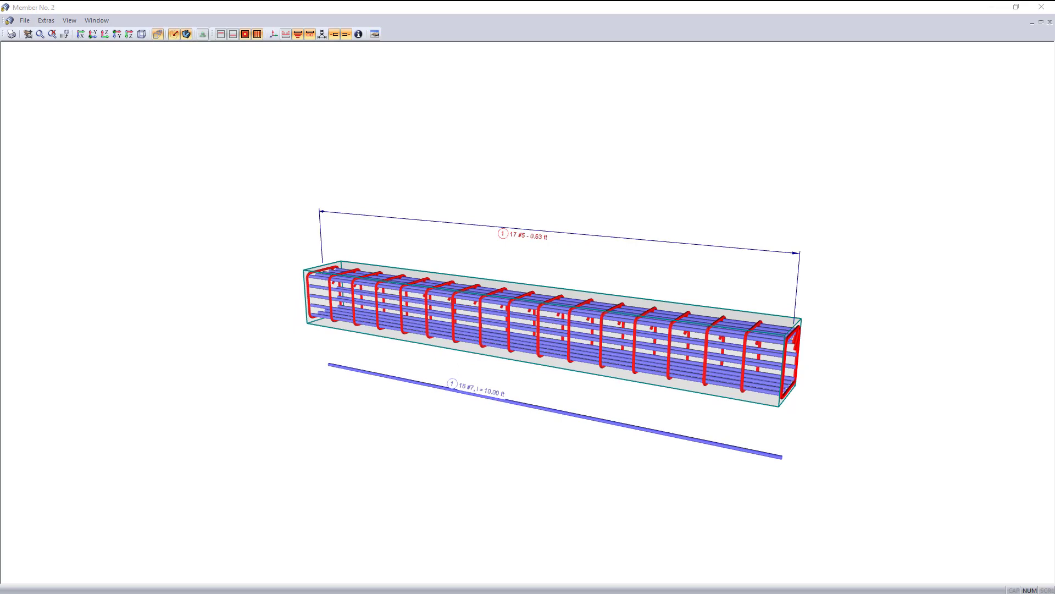
{"action": "left_click", "coordinate": [1042, 7]}
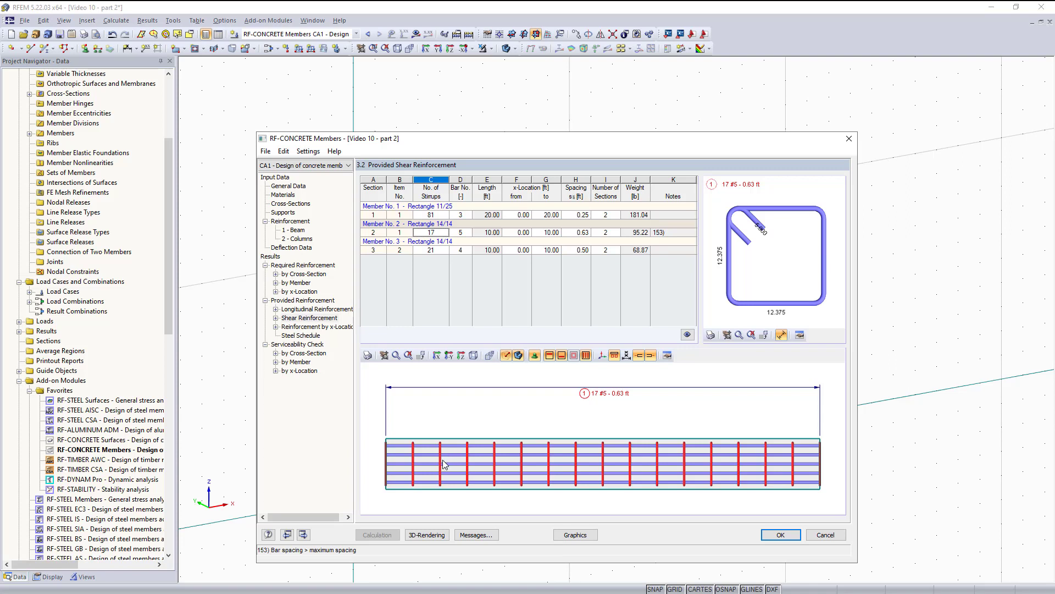
- Leave the provided shear reinforcement results and recalculate the provided safety with the modified stirrups
{"action": "key", "text": "Tab"}
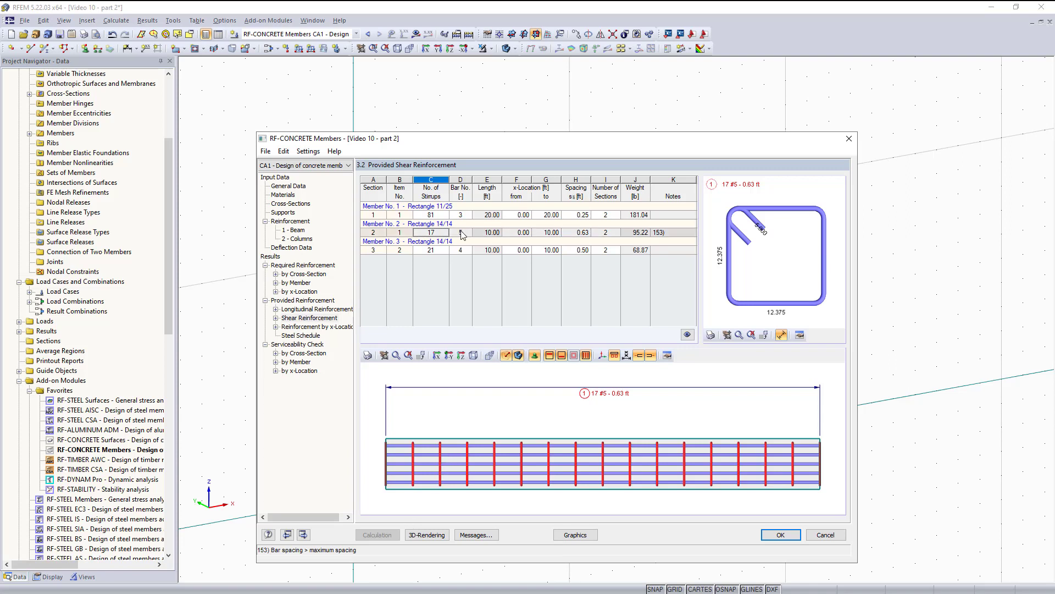
{"action": "left_click", "coordinate": [295, 283]}
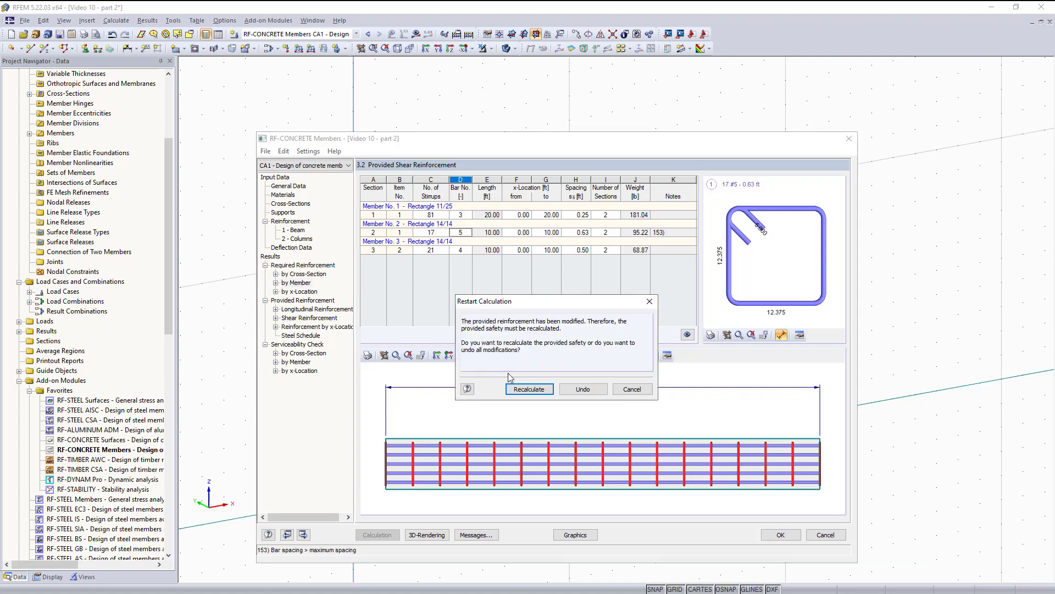
{"action": "left_click", "coordinate": [537, 391]}
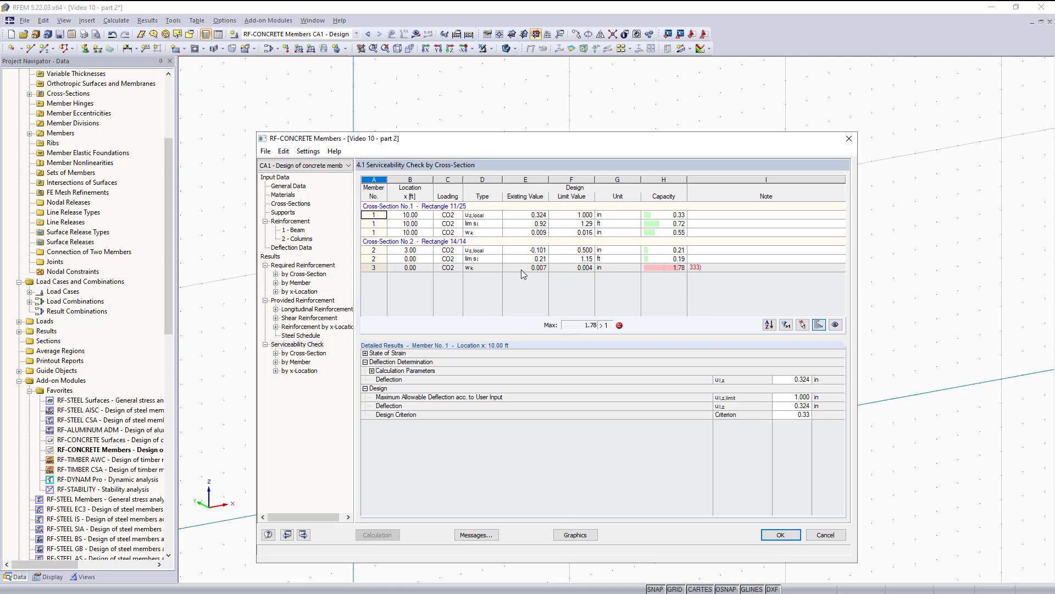
- Examine the crack width check of member 3 and its note in the serviceability results by cross-section
{"action": "left_click", "coordinate": [663, 267]}
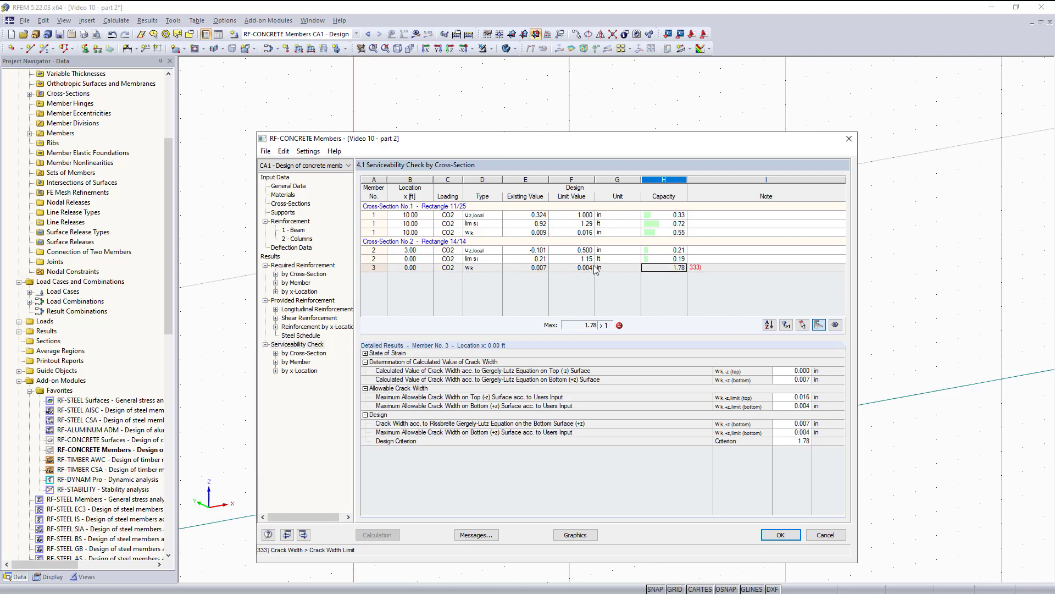
{"action": "left_click", "coordinate": [705, 268]}
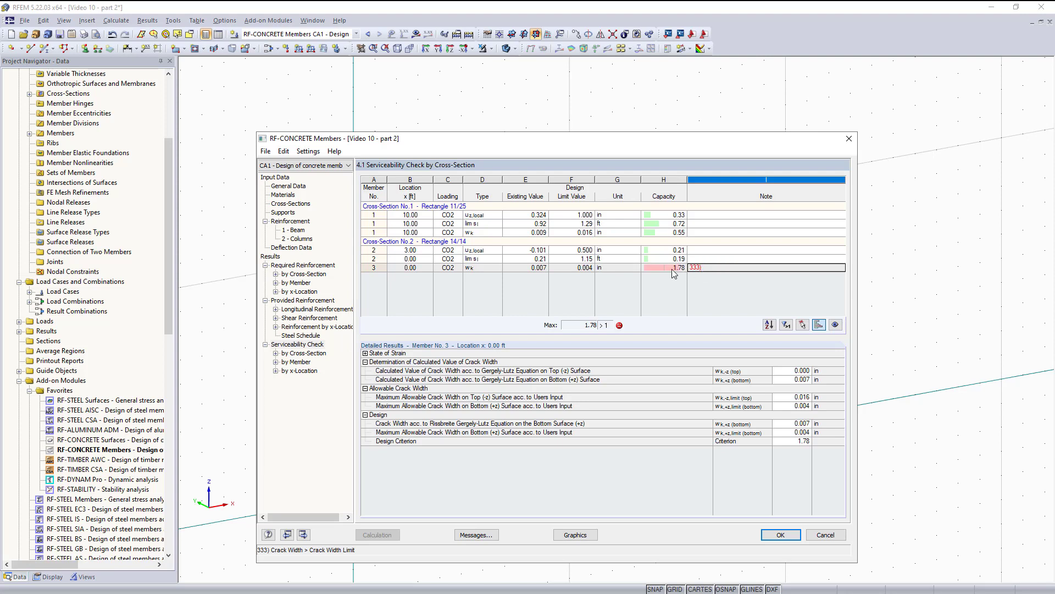
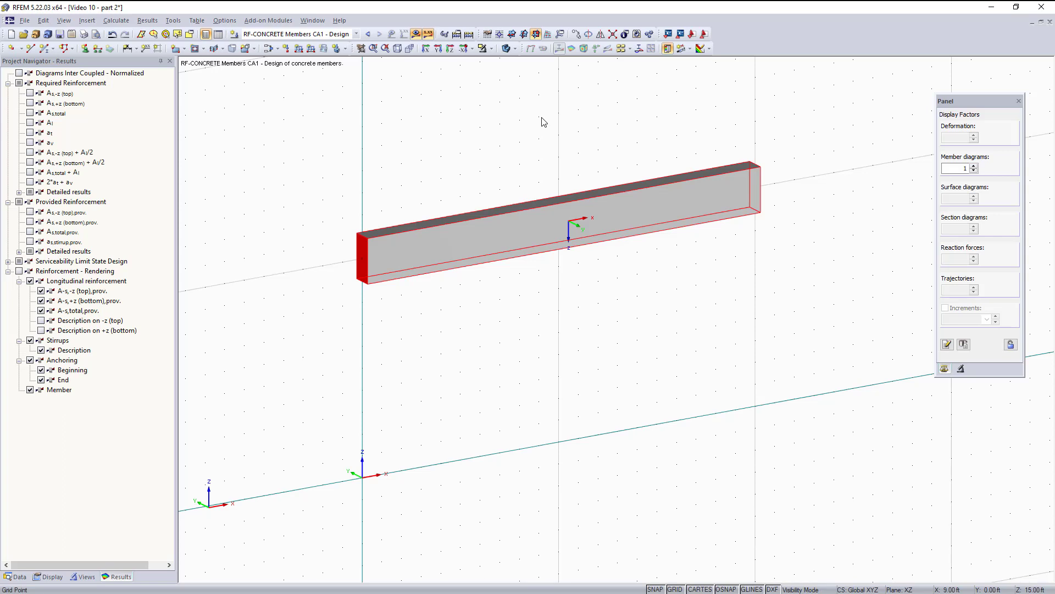
- Overlay the required and provided bottom reinforcement (+z) diagrams on the beam and compare them
{"action": "left_click", "coordinate": [30, 104]}
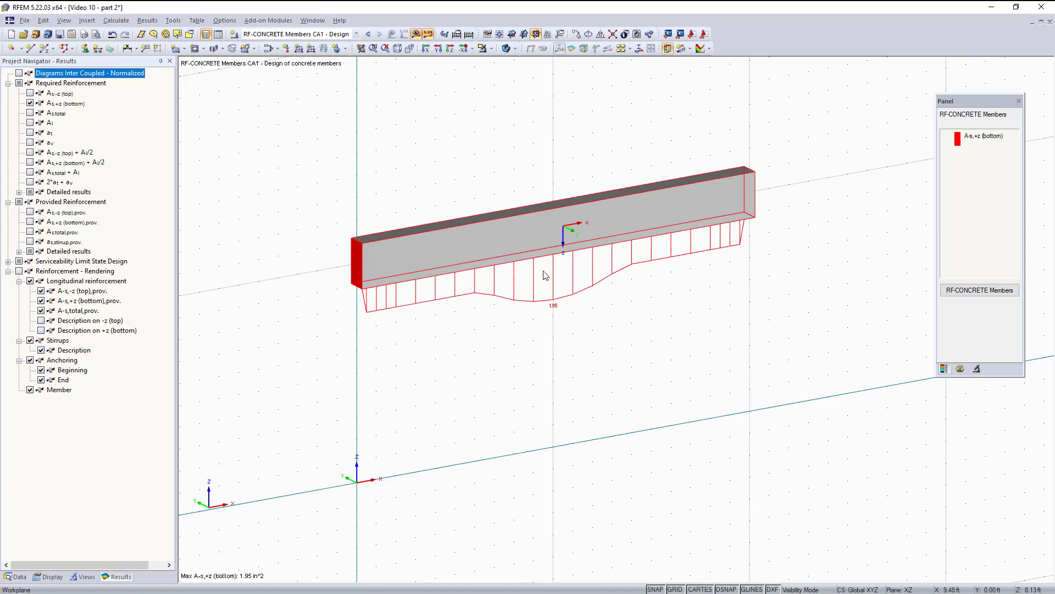
{"action": "left_click", "coordinate": [31, 223]}
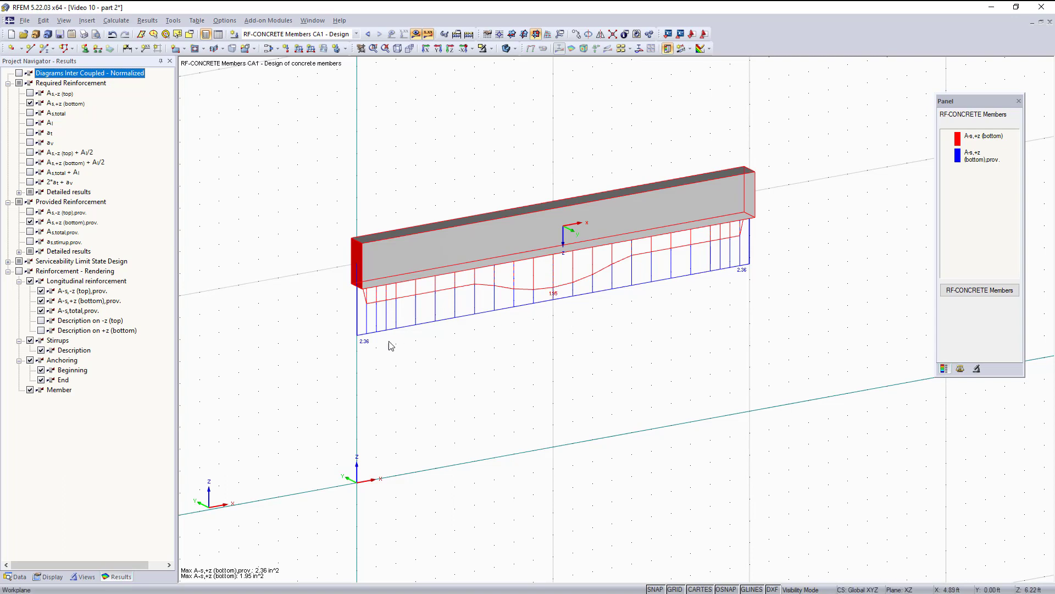
{"action": "scroll", "coordinate": [368, 351], "scroll_direction": "up", "scroll_amount": 1}
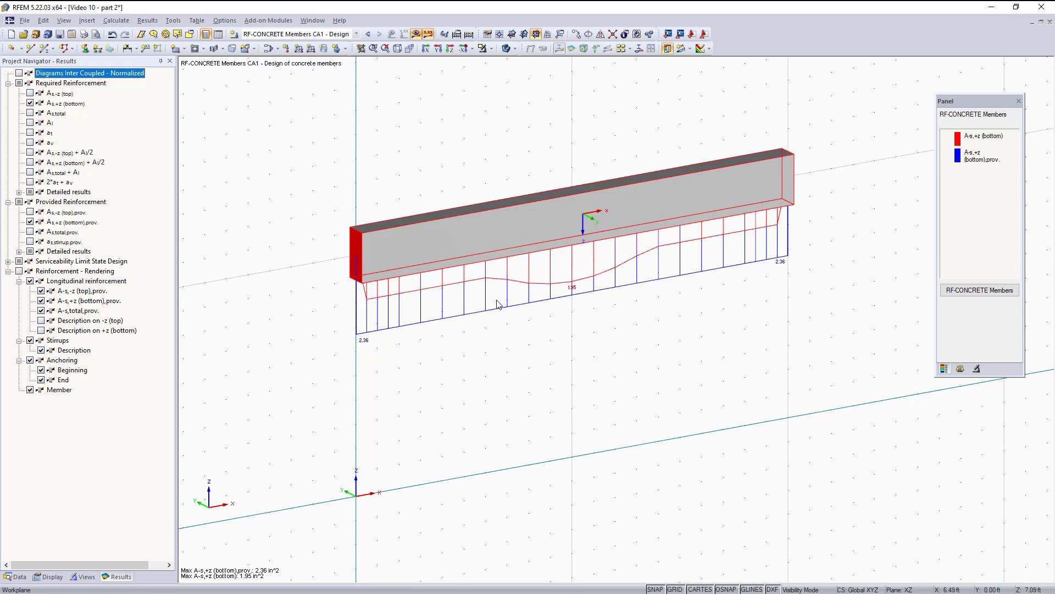
- Hide the required and provided bottom reinforcement diagrams and display the beam's reinforcement rendering instead
{"action": "left_click", "coordinate": [31, 103]}
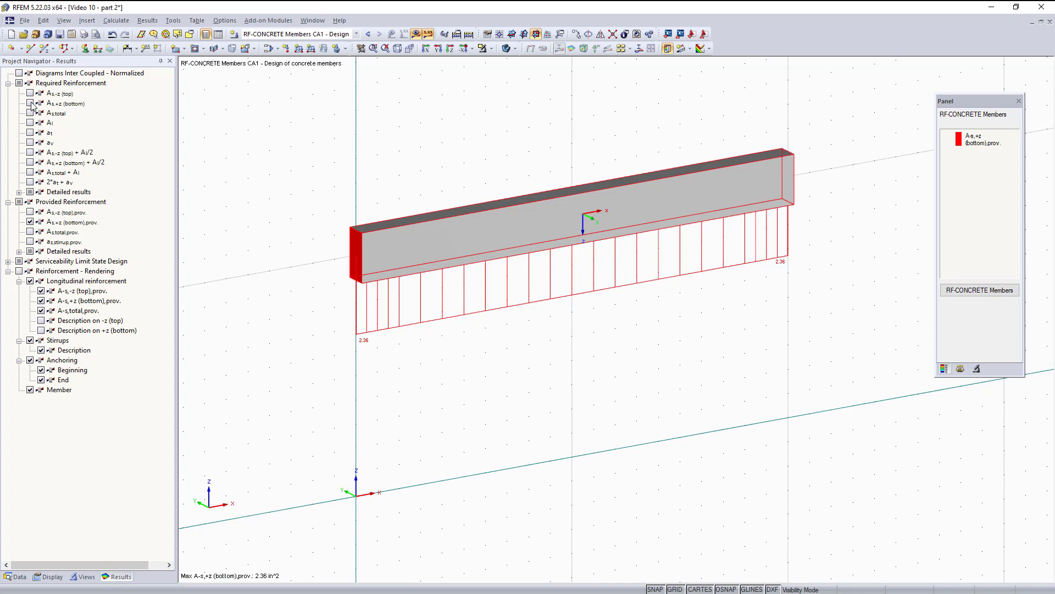
{"action": "left_click", "coordinate": [20, 271]}
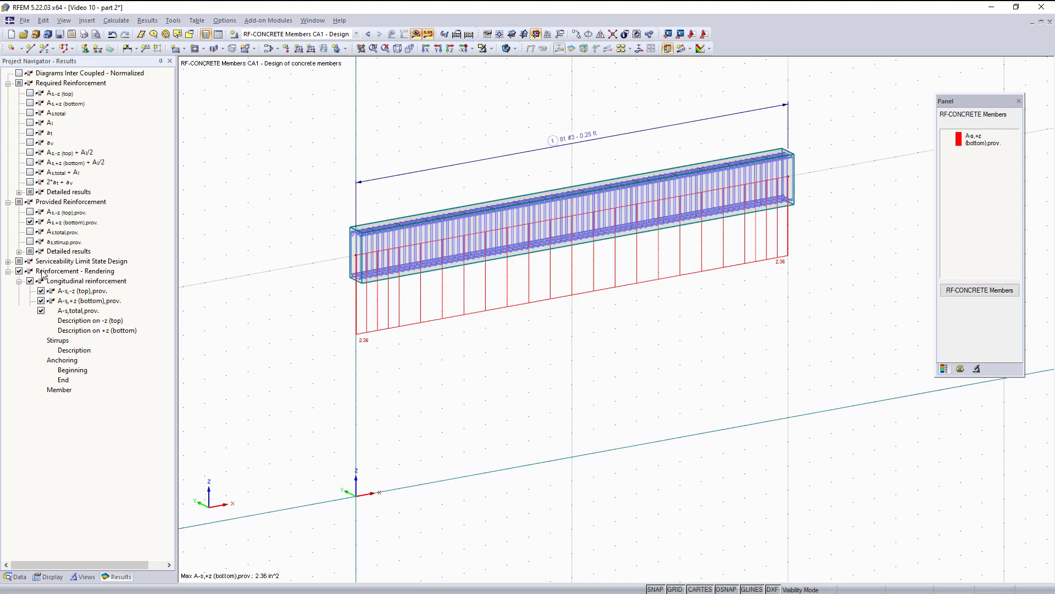
{"action": "left_click", "coordinate": [30, 222]}
{"action": "middle_click_drag", "start_coordinate": [572, 259], "coordinate": [613, 280], "text": "ctrl"}
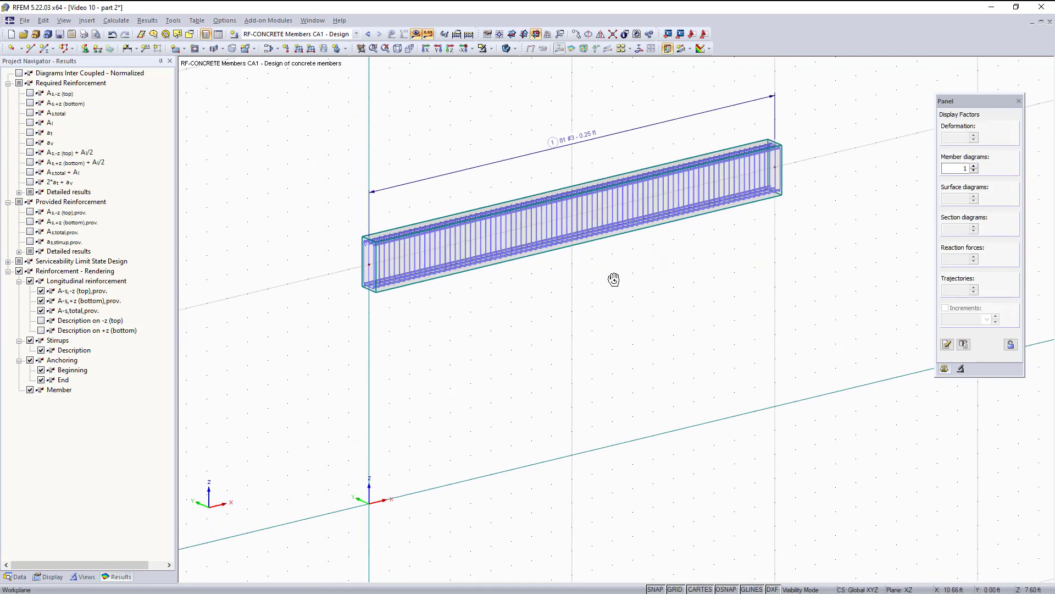
{"action": "scroll", "coordinate": [555, 231], "scroll_direction": "up", "scroll_amount": 5}
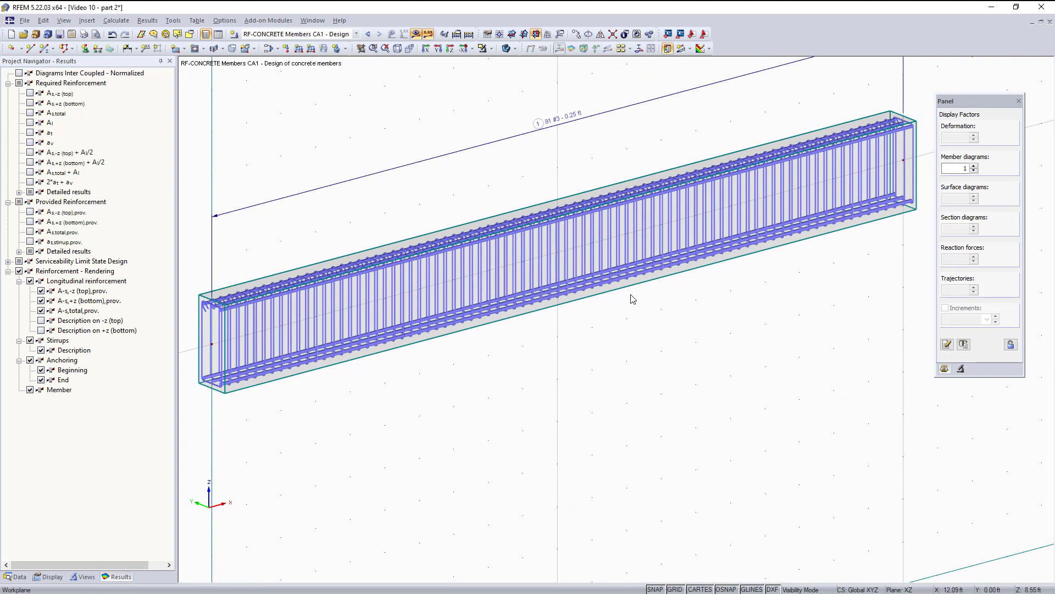
{"action": "scroll", "coordinate": [627, 297], "scroll_direction": "down", "scroll_amount": 4}
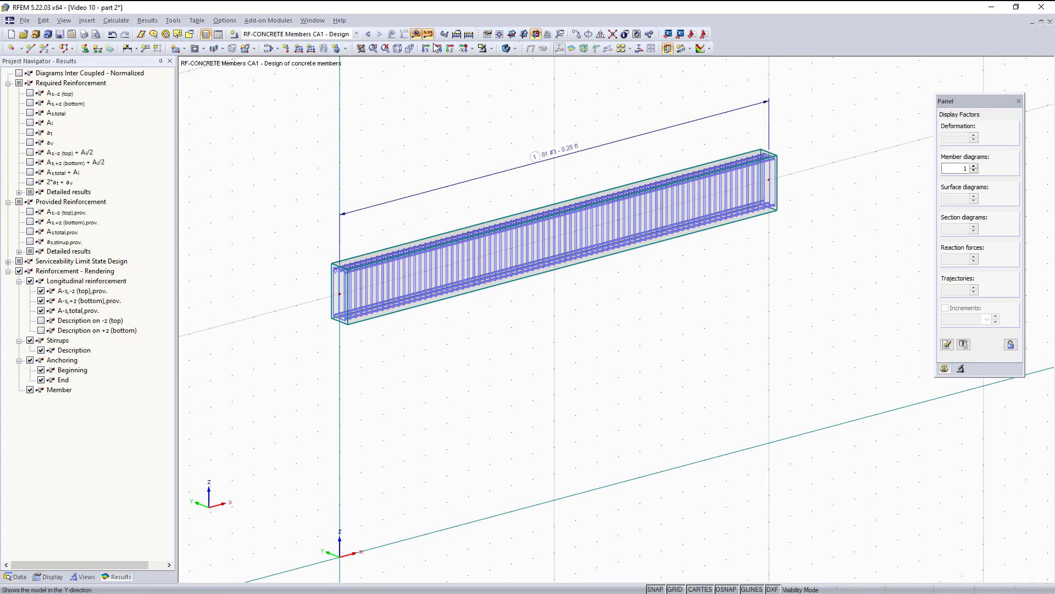
- Cancel the visibility mode and inspect the rendered reinforcement of the beam and both columns, finishing in the isometric view
{"action": "left_click", "coordinate": [492, 48]}
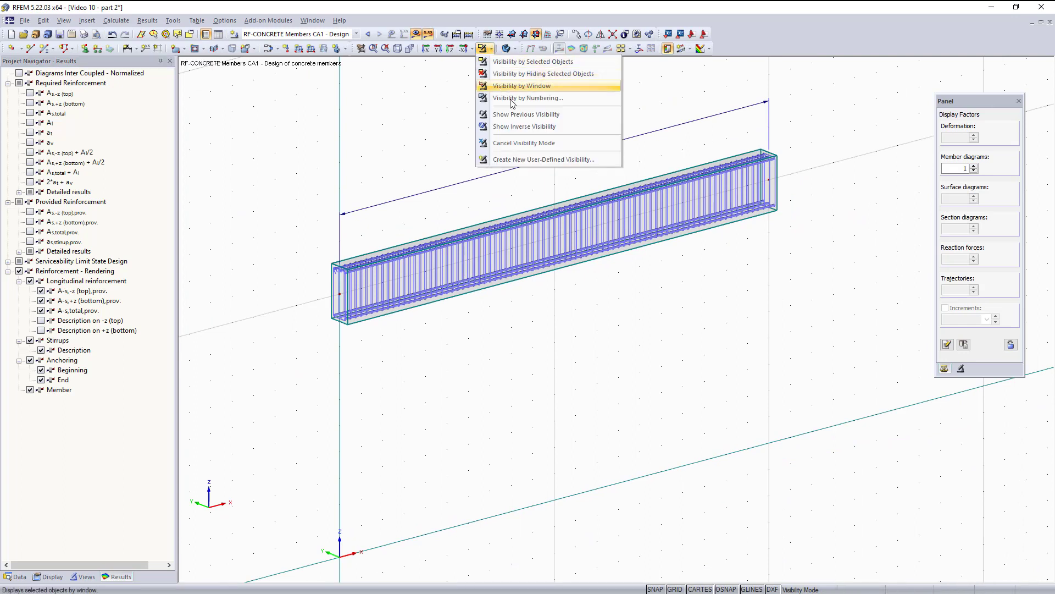
{"action": "left_click", "coordinate": [523, 143]}
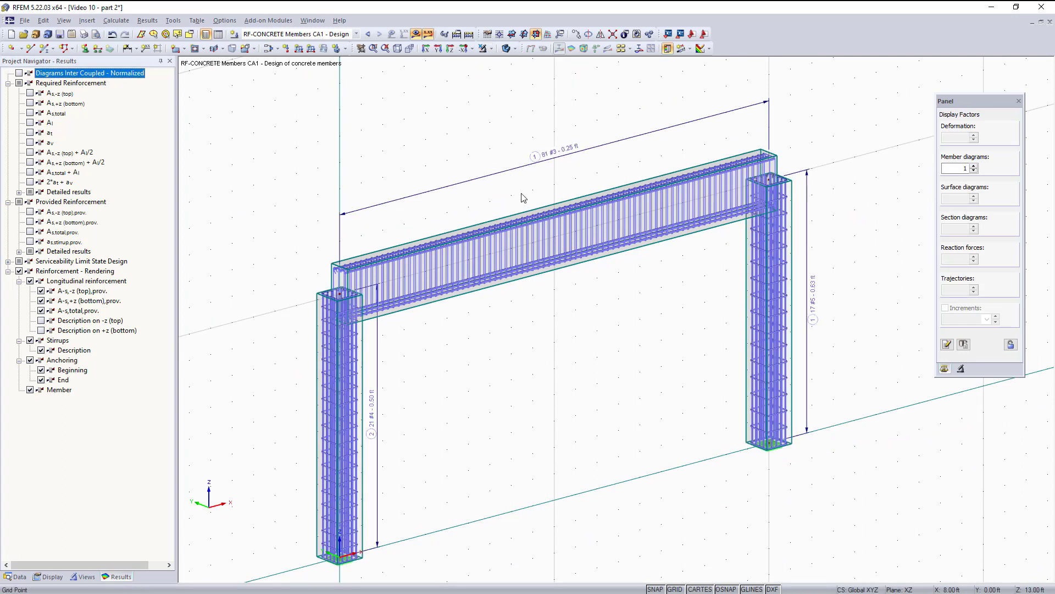
{"action": "middle_click_drag", "start_coordinate": [364, 339], "coordinate": [360, 310]}
{"action": "scroll", "coordinate": [361, 310], "scroll_direction": "up", "scroll_amount": 5}
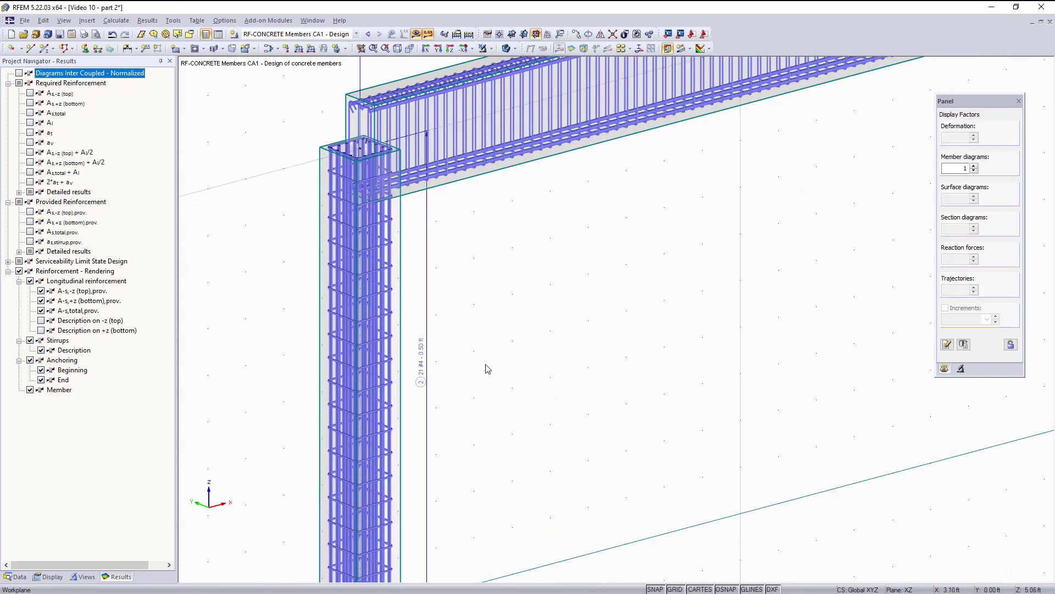
{"action": "scroll", "coordinate": [472, 301], "scroll_direction": "down", "scroll_amount": 6}
{"action": "scroll", "coordinate": [605, 313], "scroll_direction": "up", "scroll_amount": 3}
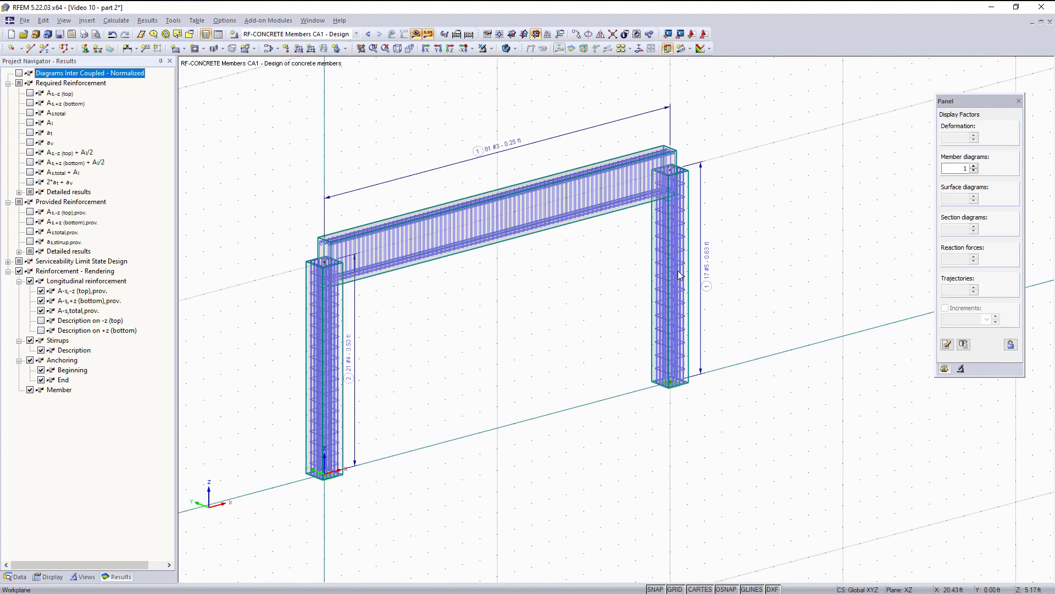
{"action": "middle_click_drag", "start_coordinate": [616, 313], "coordinate": [664, 304]}
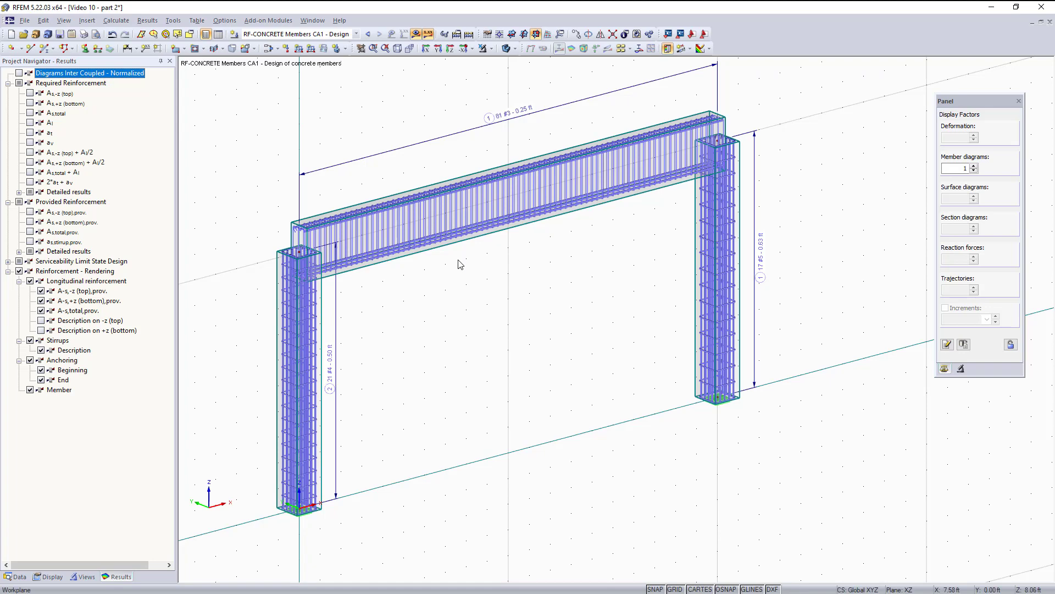
{"action": "middle_click_drag", "start_coordinate": [421, 352], "coordinate": [462, 360]}
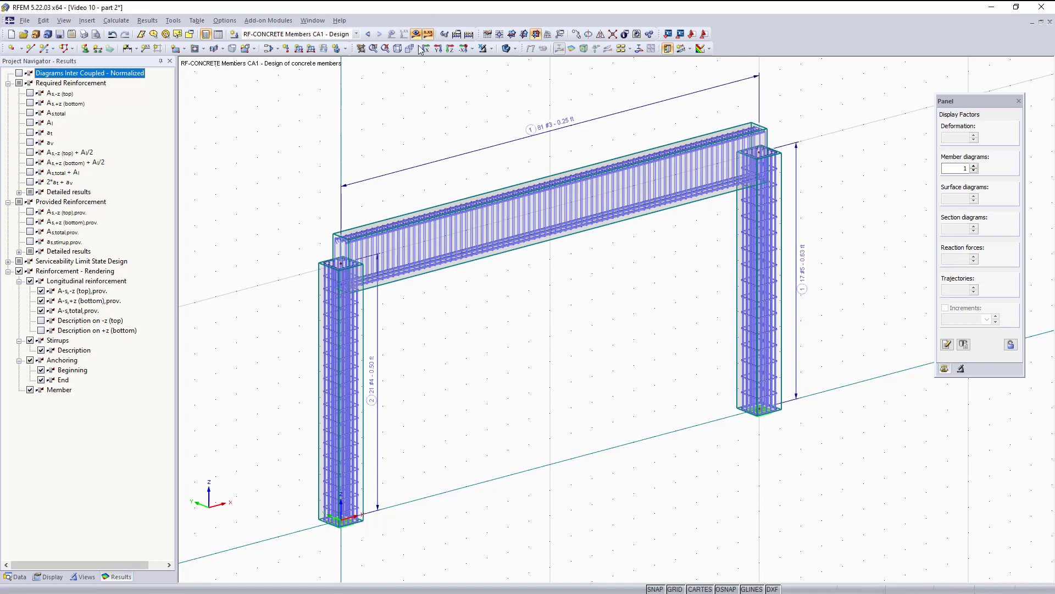
{"action": "left_click", "coordinate": [400, 51]}
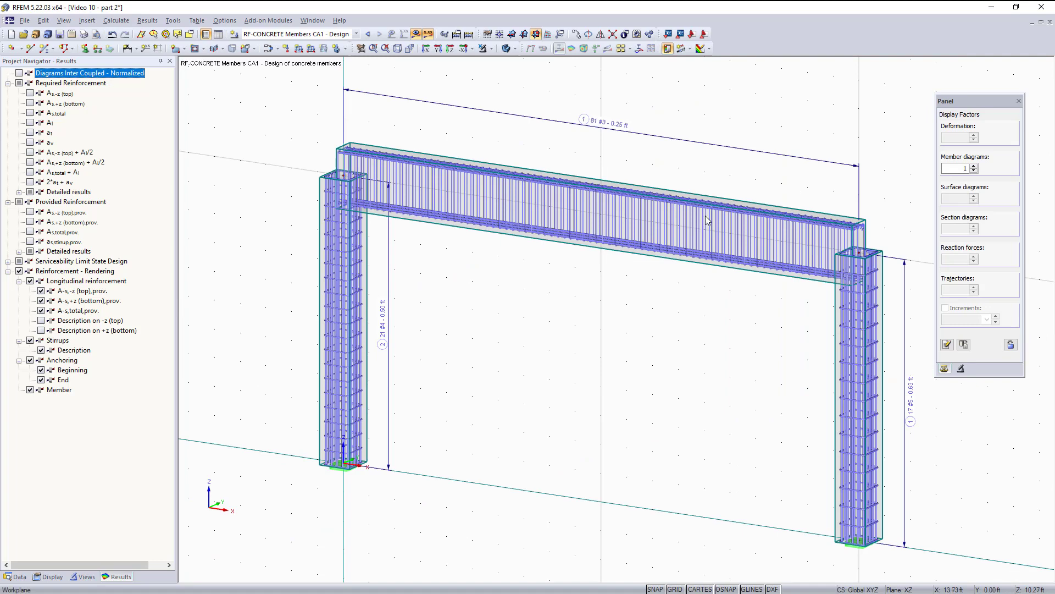